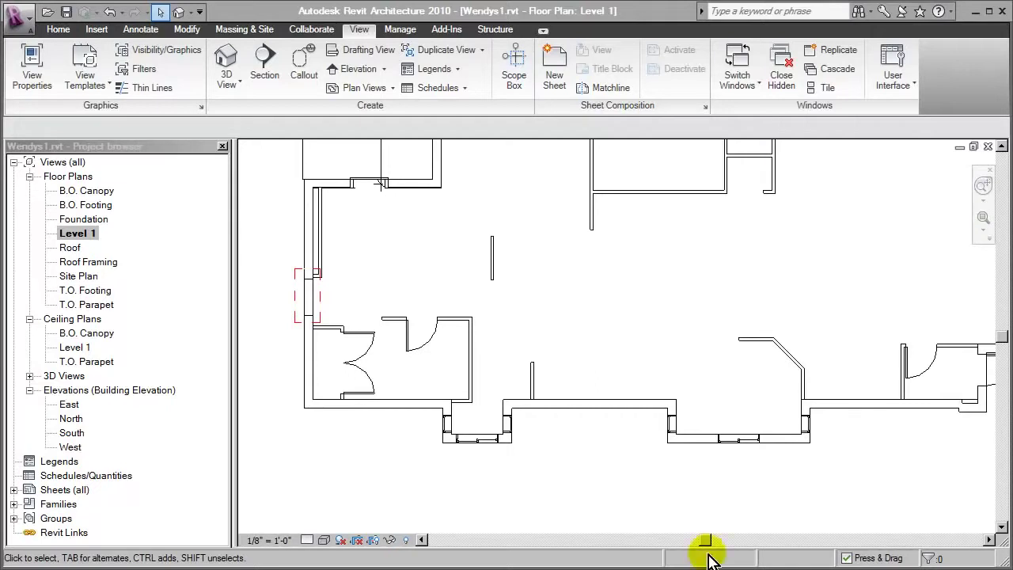
Zoom in on the recessed bay of the exterior wall in the Wendys1 Level 1 plan
{"action": "scroll", "coordinate": [558, 423], "scroll_direction": "up", "scroll_amount": 3}
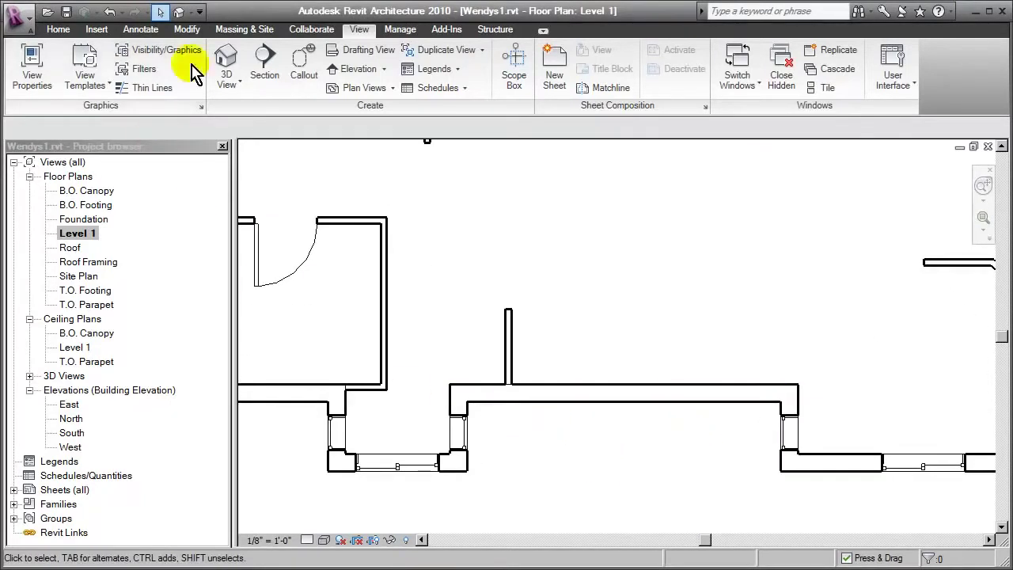
{"action": "left_click", "coordinate": [179, 11]}
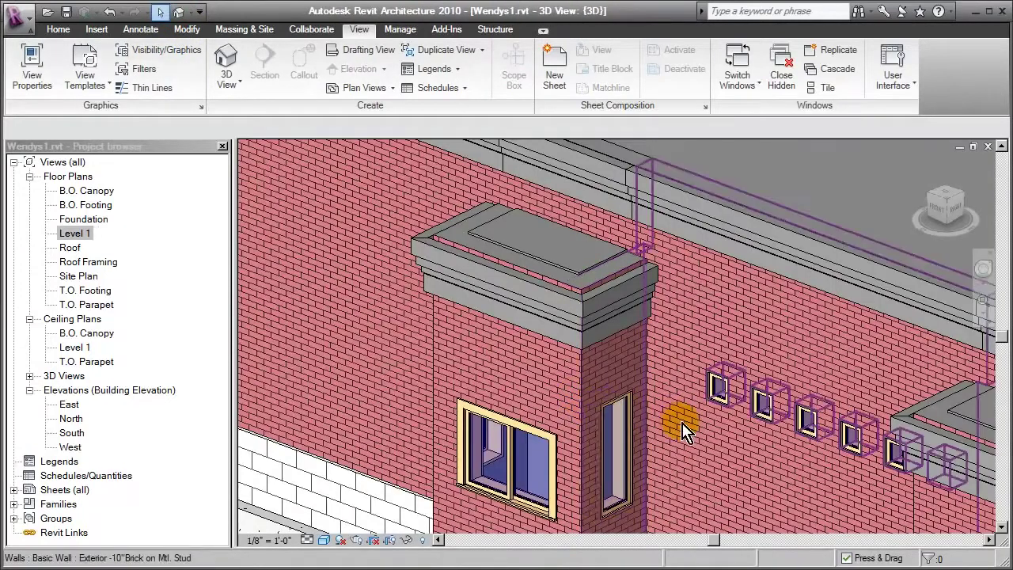
{"action": "middle_click_drag", "start_coordinate": [672, 418], "coordinate": [577, 237]}
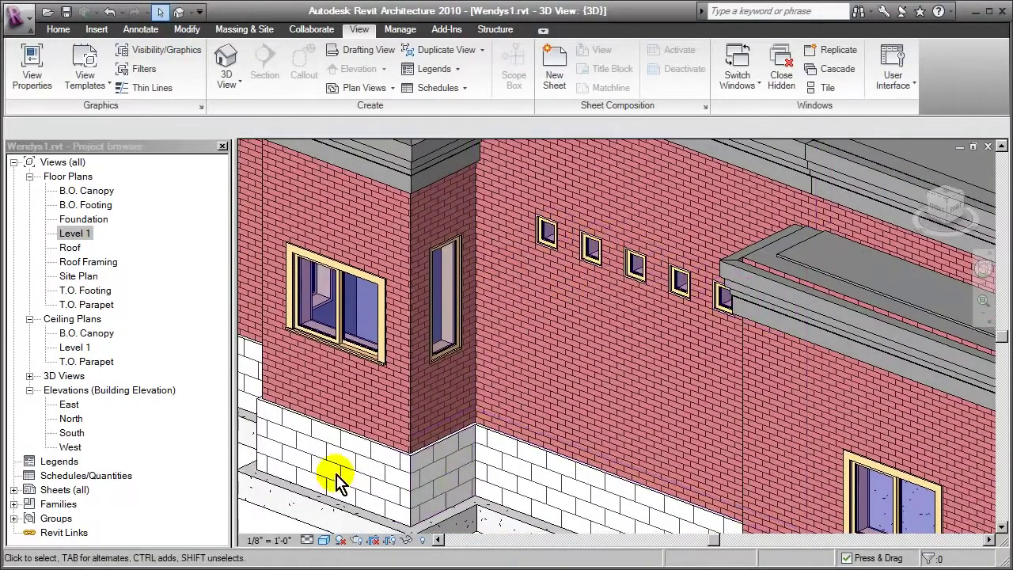
{"action": "double_click", "coordinate": [69, 236]}
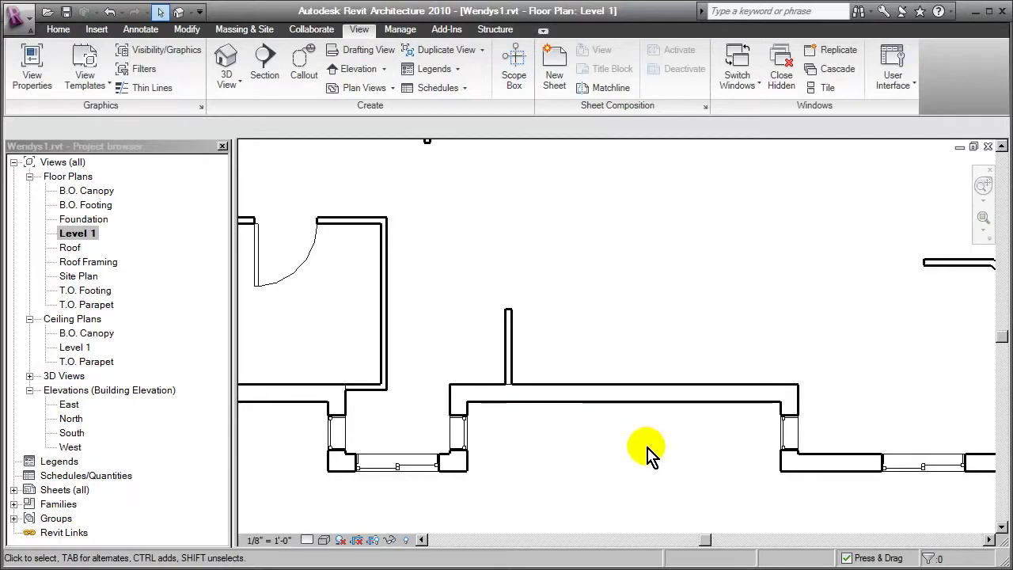
{"action": "key", "text": "v"}
{"action": "key", "text": "p"}
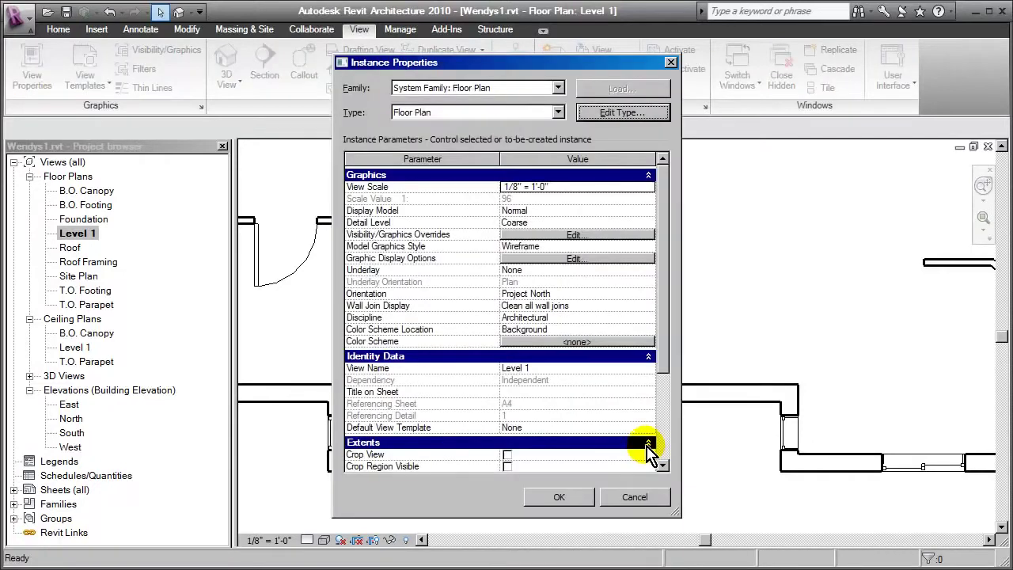
{"action": "left_click_drag", "start_coordinate": [663, 306], "coordinate": [671, 356]}
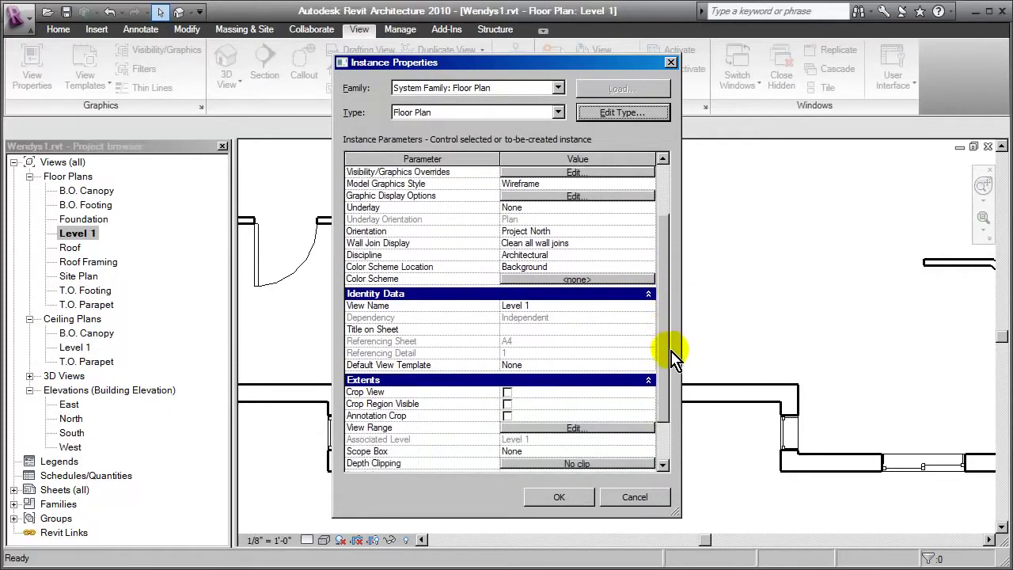
{"action": "scroll", "coordinate": [671, 357], "scroll_direction": "down", "scroll_amount": 1}
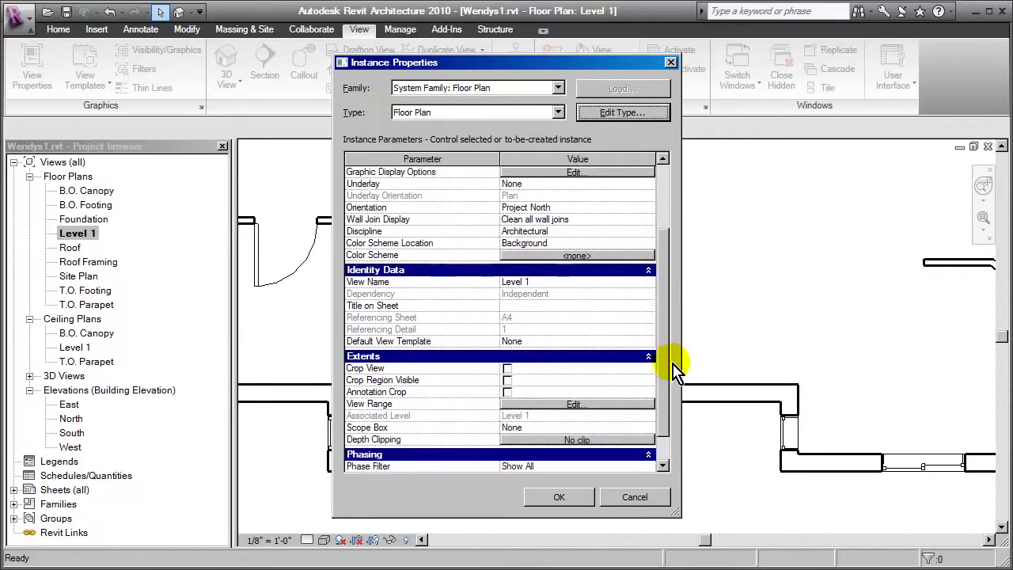
{"action": "left_click", "coordinate": [573, 396]}
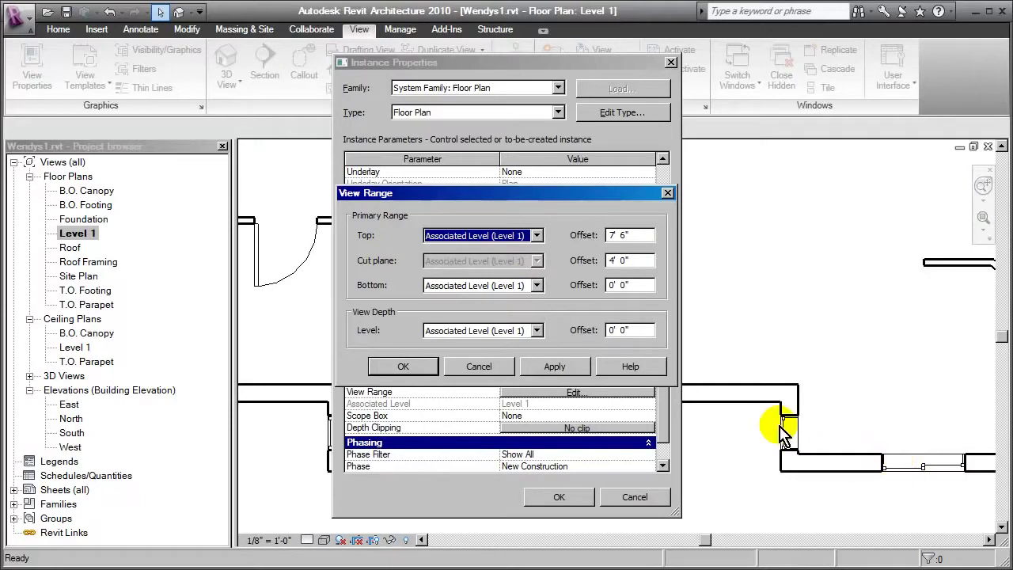
{"action": "left_click", "coordinate": [478, 366]}
{"action": "left_click", "coordinate": [634, 499]}
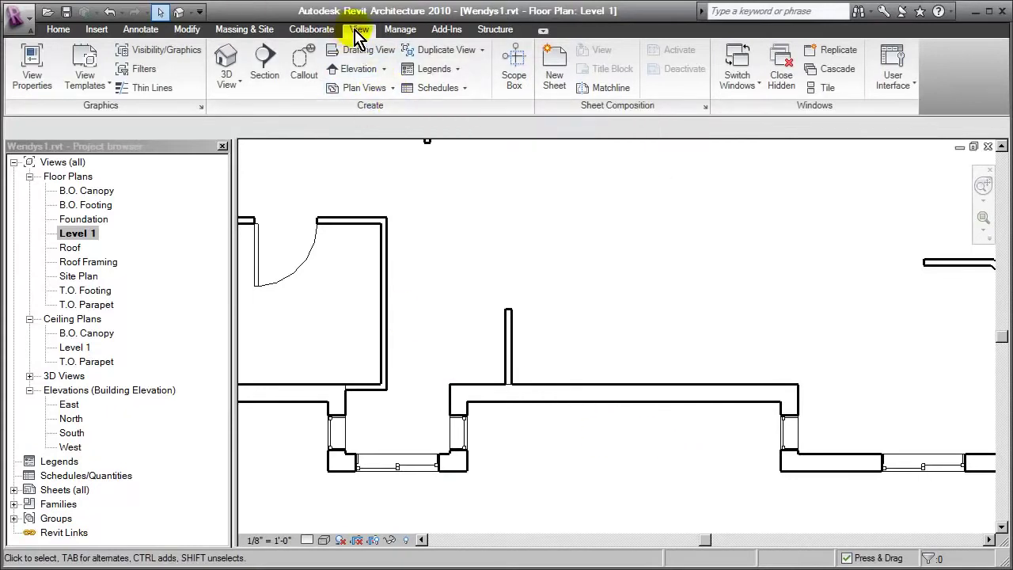
Start a Plan Region and draw a rectangle boundary around the recessed bay's back wall
{"action": "left_click", "coordinate": [392, 89]}
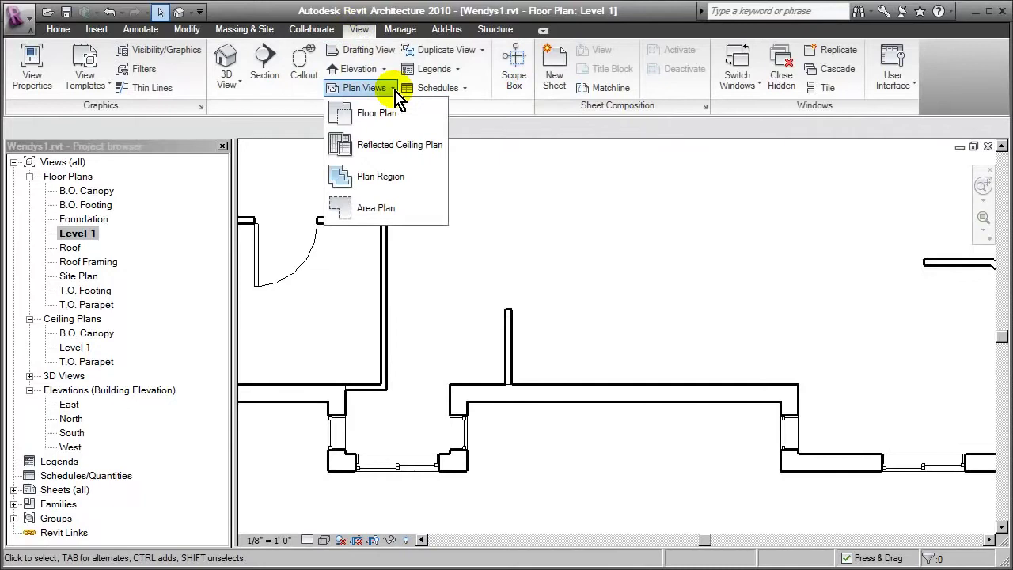
{"action": "left_click", "coordinate": [373, 179]}
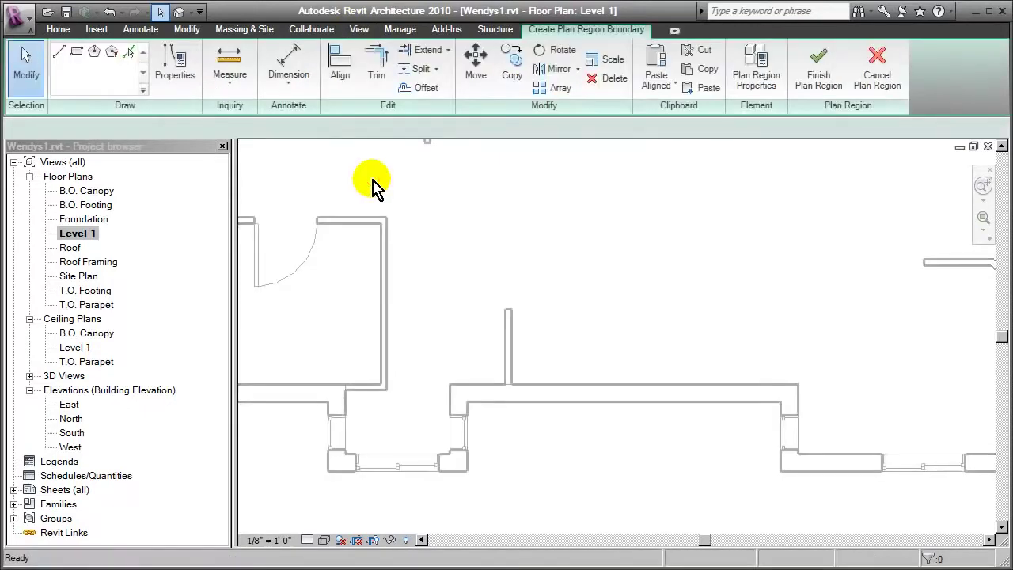
{"action": "scroll", "coordinate": [554, 414], "scroll_direction": "up", "scroll_amount": 1}
{"action": "middle_click_drag", "start_coordinate": [475, 417], "coordinate": [425, 305]}
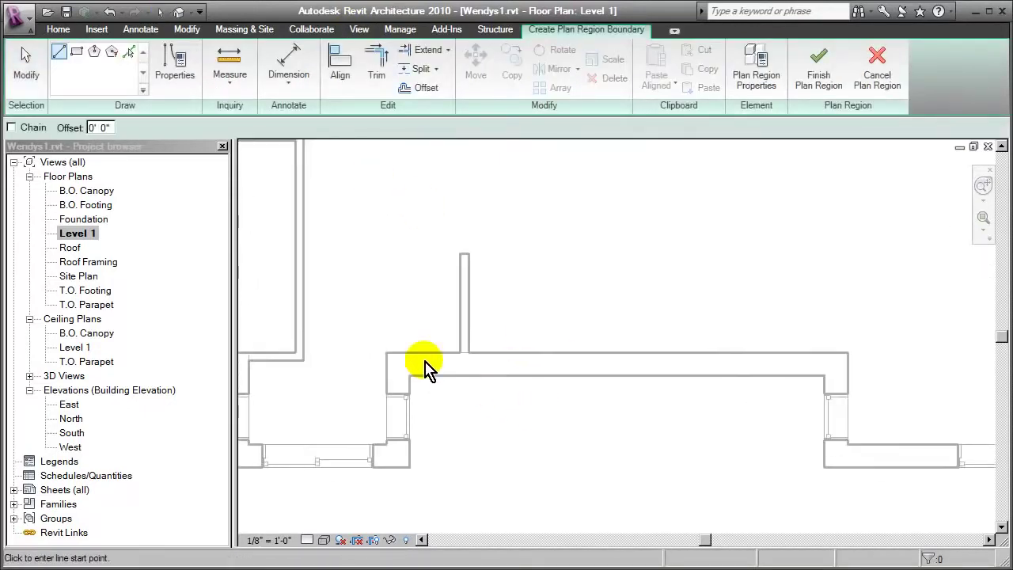
{"action": "left_click", "coordinate": [77, 52]}
{"action": "scroll", "coordinate": [504, 388], "scroll_direction": "up", "scroll_amount": 1}
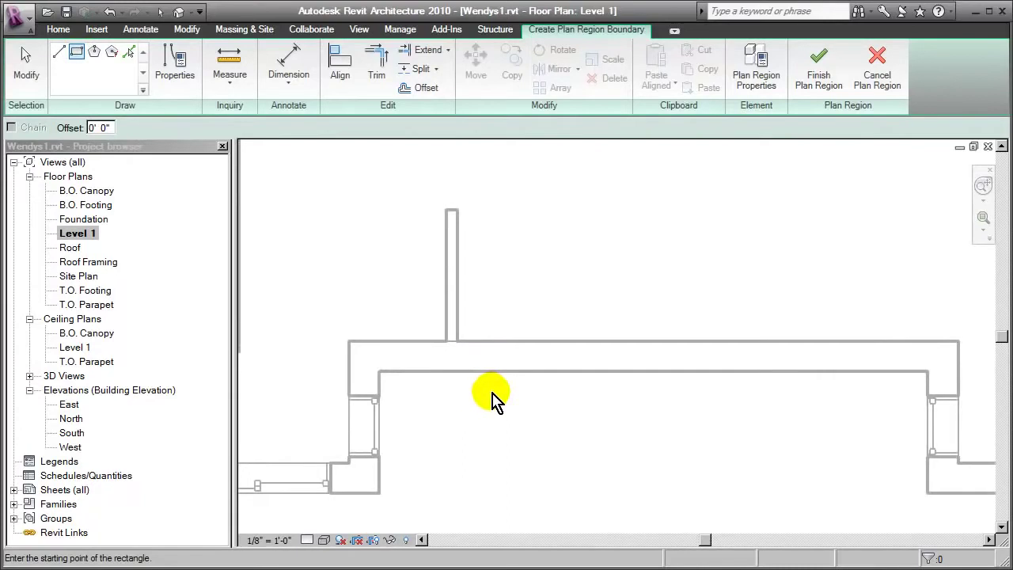
{"action": "left_click", "coordinate": [388, 331]}
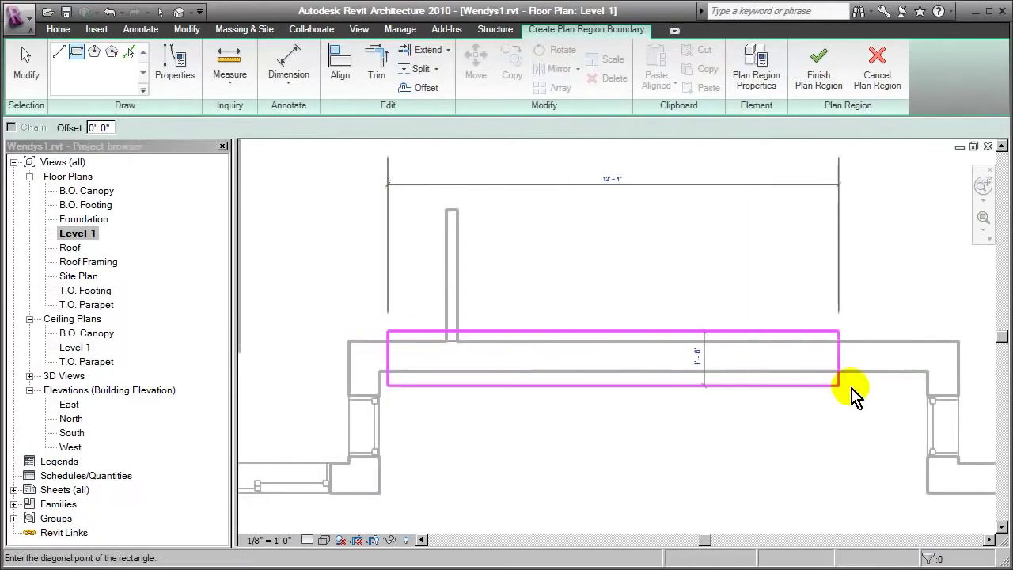
{"action": "left_click", "coordinate": [921, 378]}
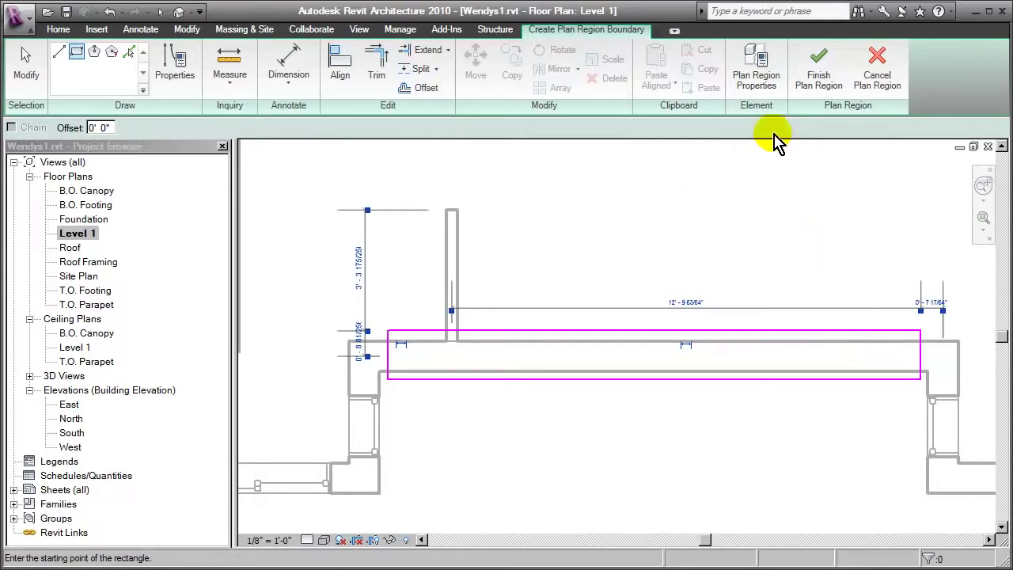
Set the plan region's view range to a 9' top offset and 8' cut plane offset
{"action": "left_click", "coordinate": [756, 67]}
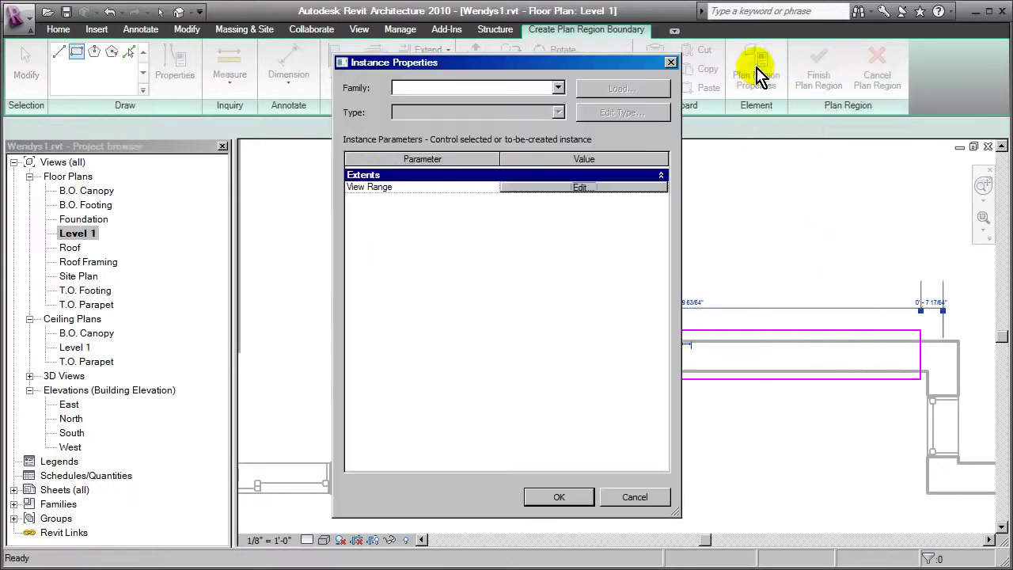
{"action": "left_click", "coordinate": [577, 190]}
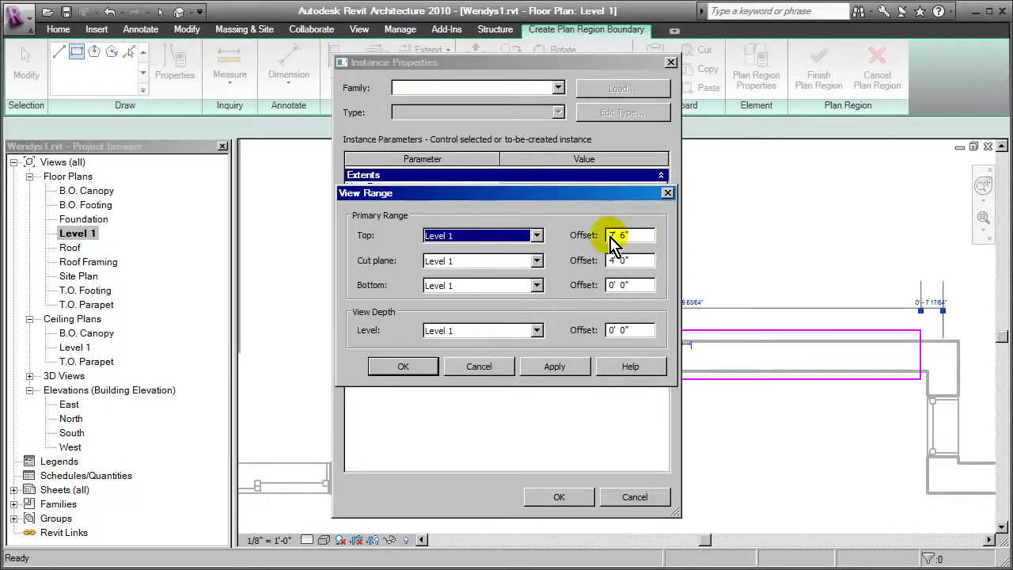
{"action": "left_click_drag", "start_coordinate": [641, 235], "coordinate": [616, 243]}
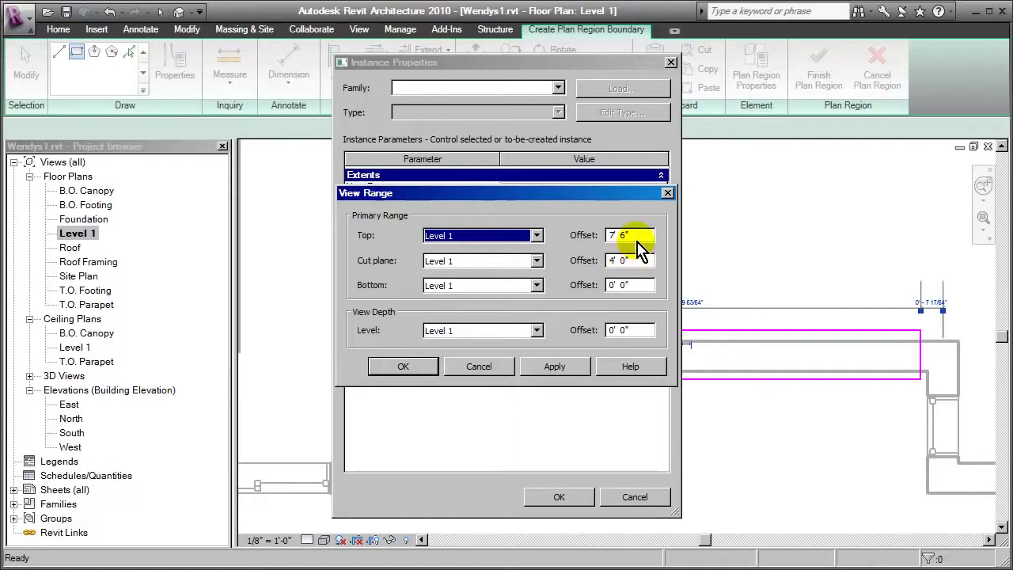
{"action": "left_click", "coordinate": [478, 366]}
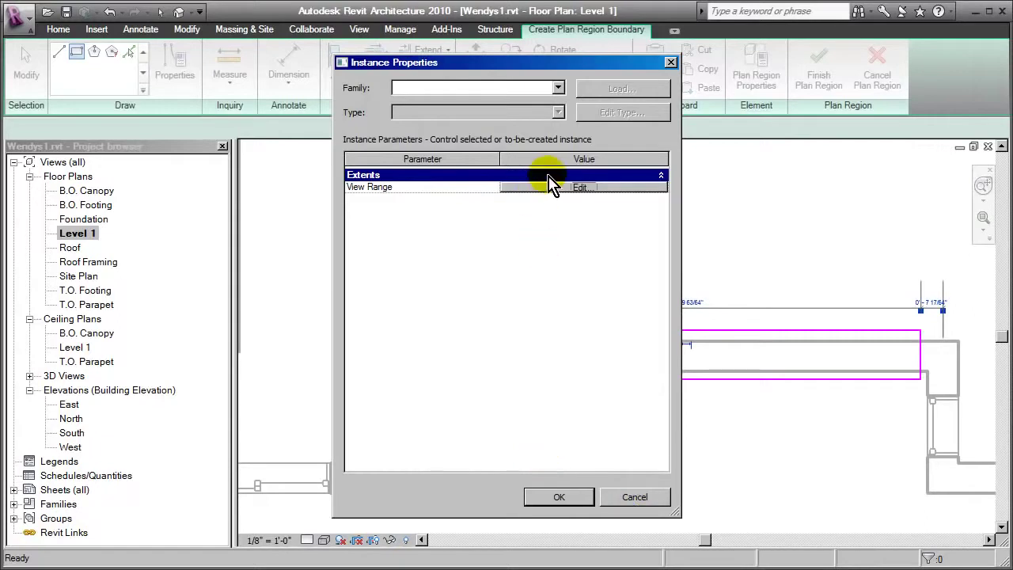
{"action": "left_click", "coordinate": [580, 189]}
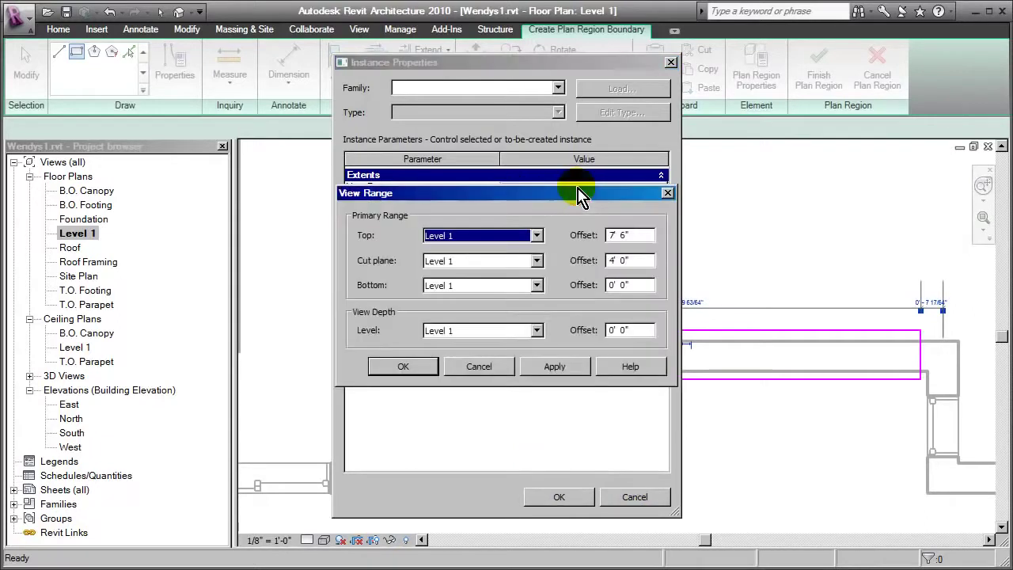
{"action": "left_click", "coordinate": [637, 236]}
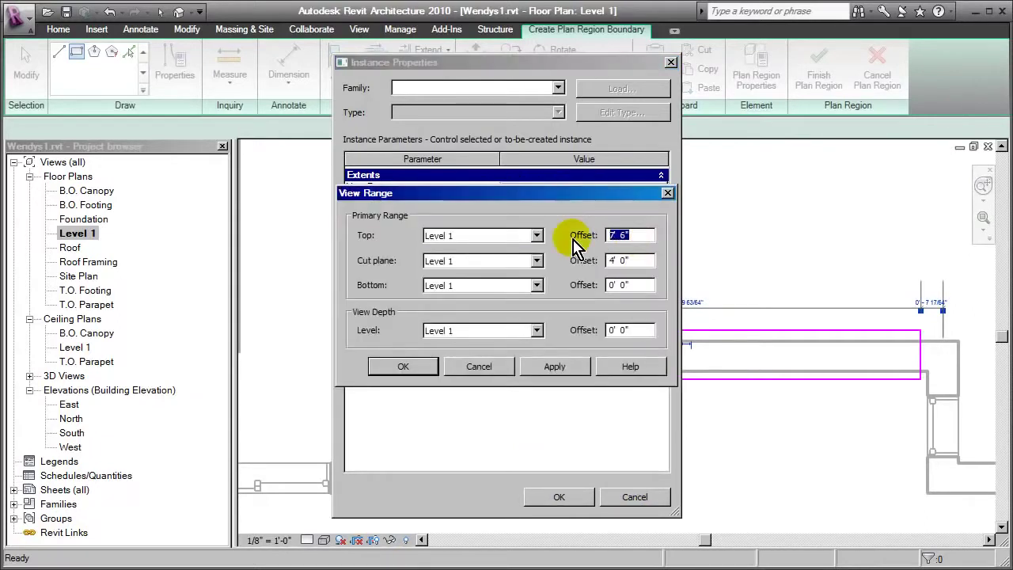
{"action": "type", "text": "9'"}
{"action": "key", "text": "Tab"}
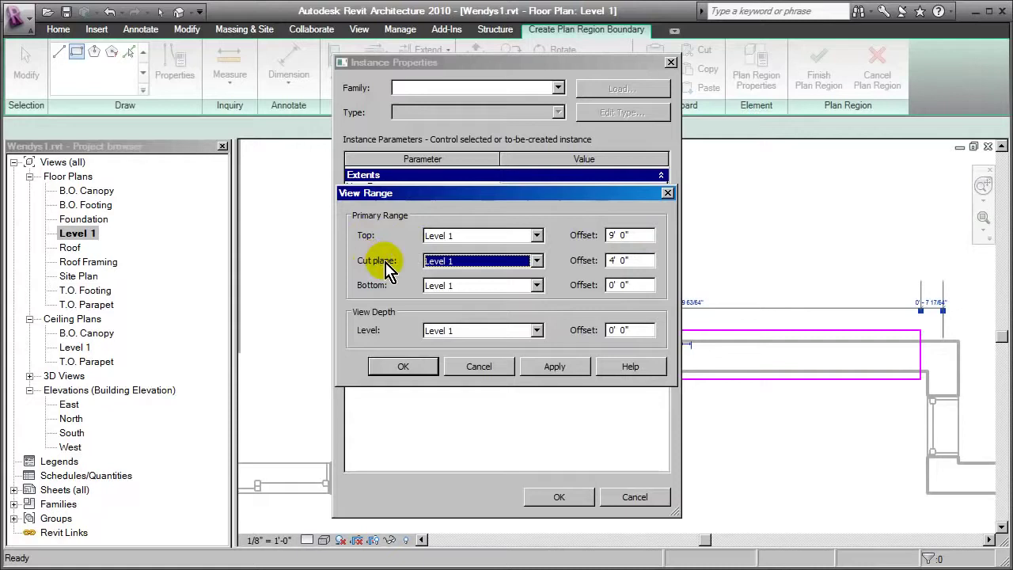
{"action": "left_click", "coordinate": [641, 263]}
{"action": "type", "text": "8'"}
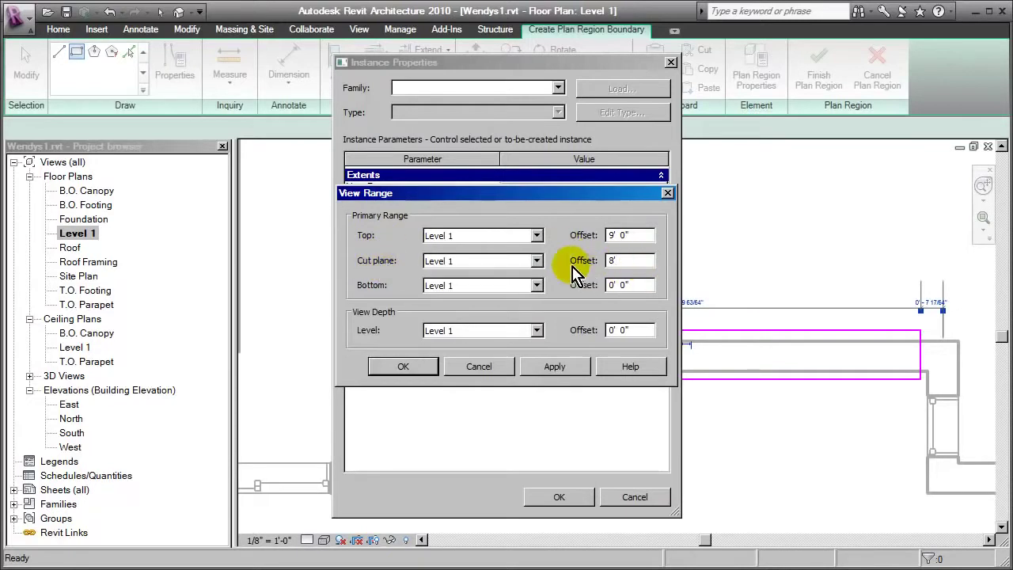
{"action": "left_click", "coordinate": [403, 366]}
{"action": "left_click", "coordinate": [557, 495]}
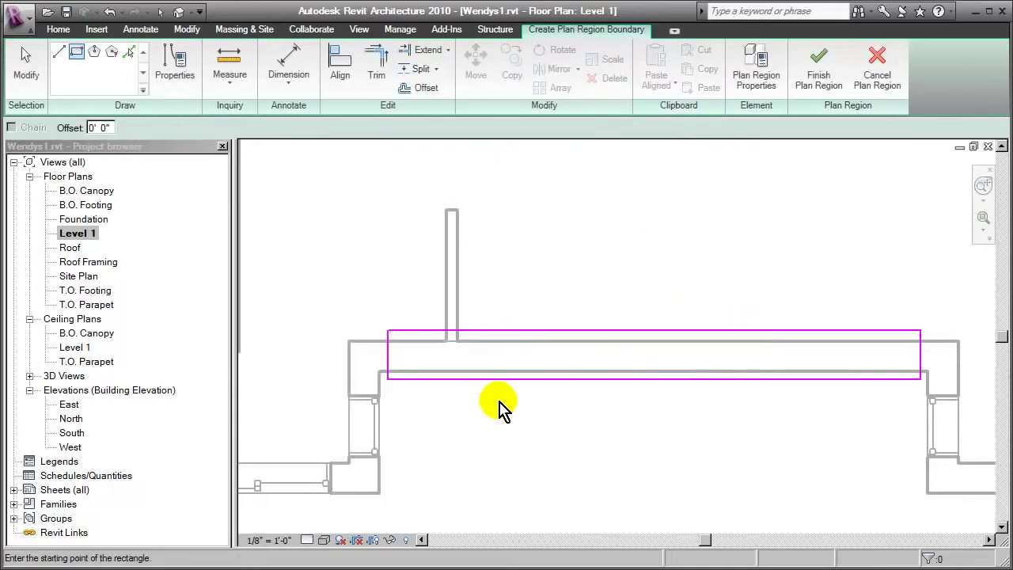
Finish the plan region and zoom in to check the back wall's clerestory windows
{"action": "left_click", "coordinate": [819, 71]}
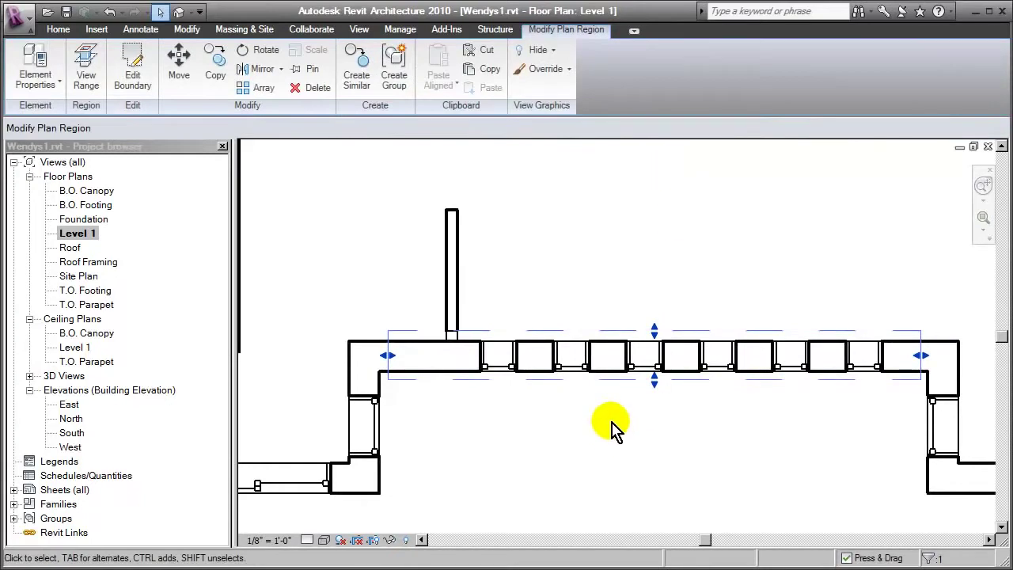
{"action": "scroll", "coordinate": [615, 422], "scroll_direction": "up", "scroll_amount": 2}
{"action": "mouse_move", "coordinate": [615, 423]}
{"action": "middle_mouse_down"}
{"action": "mouse_move", "coordinate": [593, 434]}
{"action": "mouse_move", "coordinate": [479, 427]}
{"action": "mouse_move", "coordinate": [578, 434]}
{"action": "middle_mouse_up"}
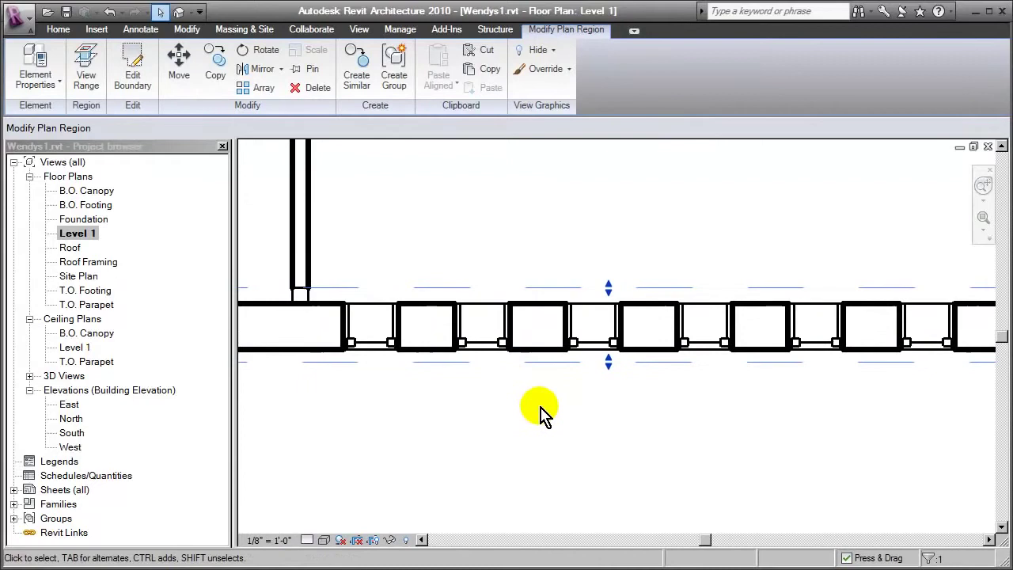
{"action": "scroll", "coordinate": [542, 411], "scroll_direction": "up", "scroll_amount": 1}
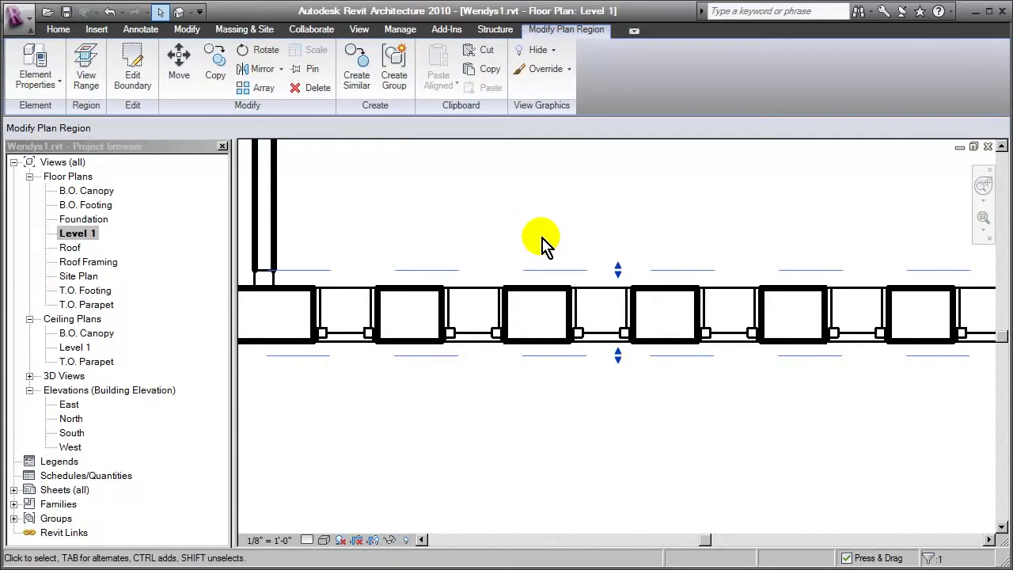
Shift the plan region boundary off the clerestory windows, then zoom back out
{"action": "scroll", "coordinate": [619, 357], "scroll_direction": "up", "scroll_amount": 1}
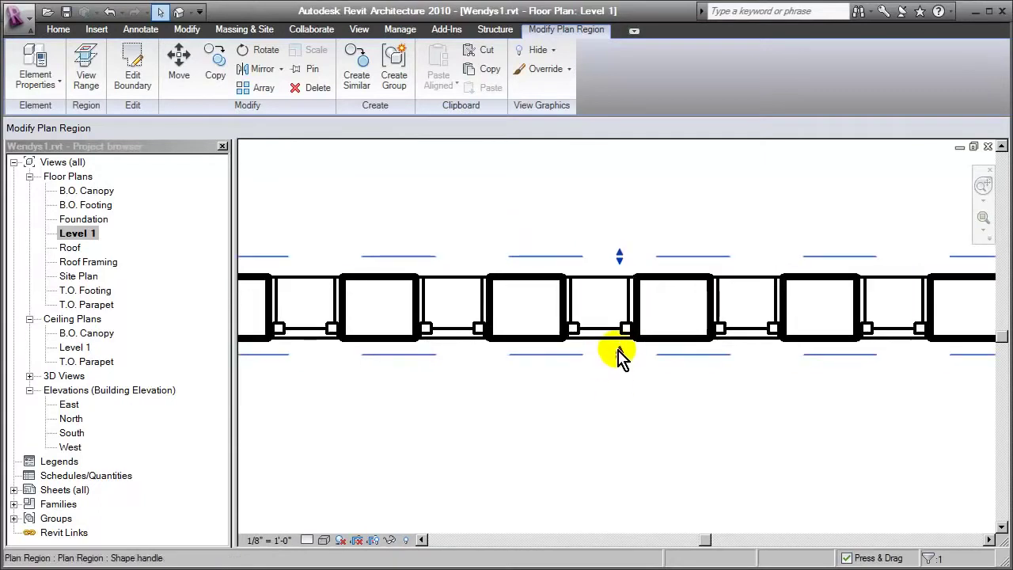
{"action": "left_click_drag", "start_coordinate": [619, 349], "coordinate": [619, 352]}
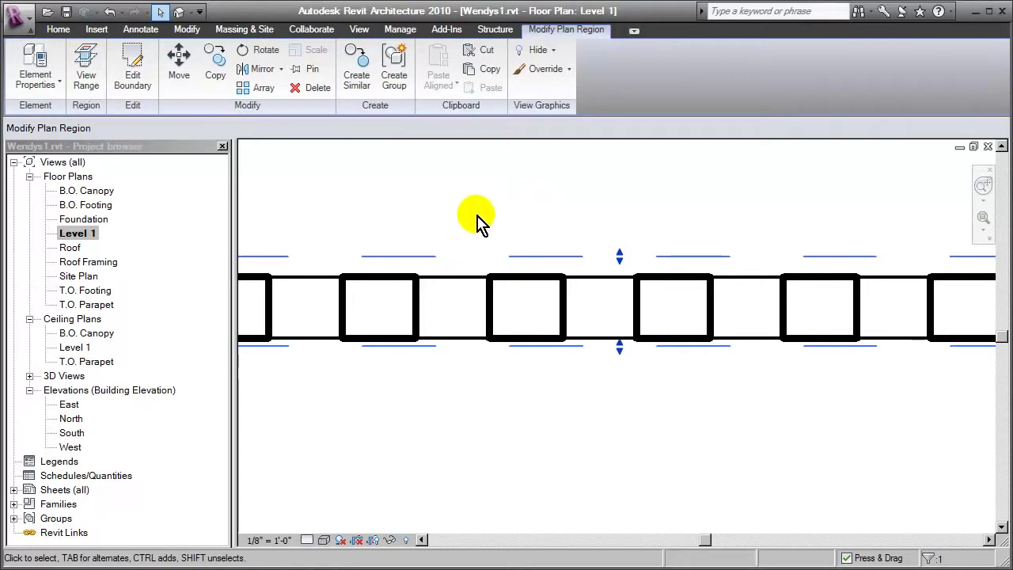
{"action": "left_click", "coordinate": [554, 403]}
{"action": "scroll", "coordinate": [430, 414], "scroll_direction": "down", "scroll_amount": 2}
{"action": "scroll", "coordinate": [429, 414], "scroll_direction": "down", "scroll_amount": 1}
{"action": "scroll", "coordinate": [686, 341], "scroll_direction": "down", "scroll_amount": 1}
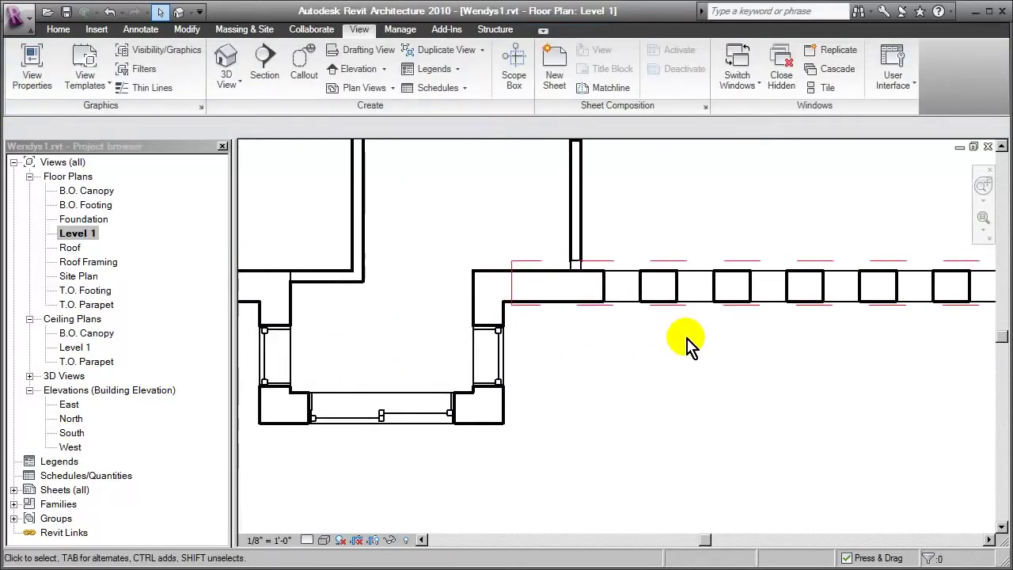
{"action": "scroll", "coordinate": [685, 340], "scroll_direction": "down", "scroll_amount": 1}
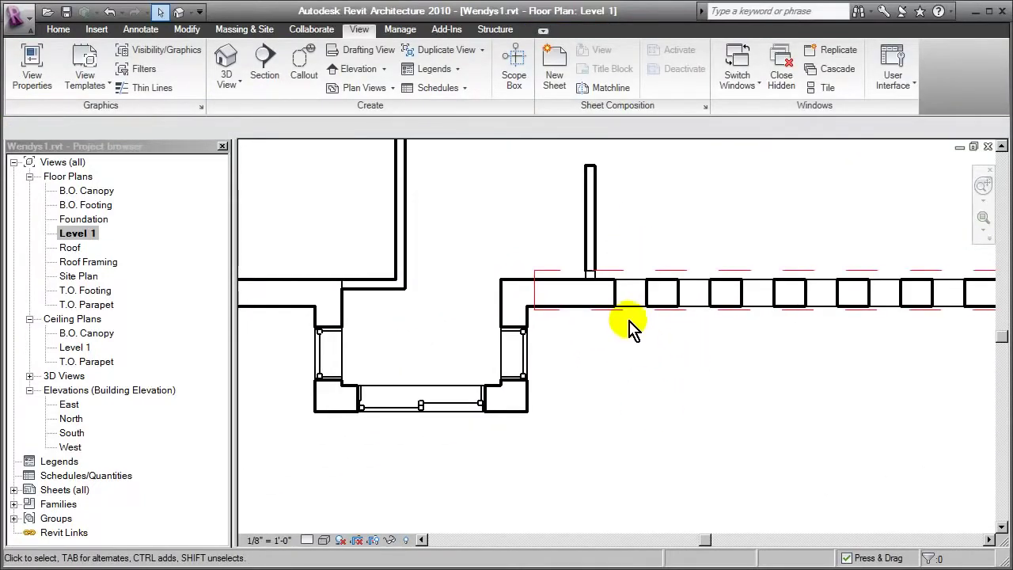
Drag the plan region's lower edge down so the windows appear between the piers
{"action": "middle_click_drag", "start_coordinate": [775, 366], "coordinate": [724, 360]}
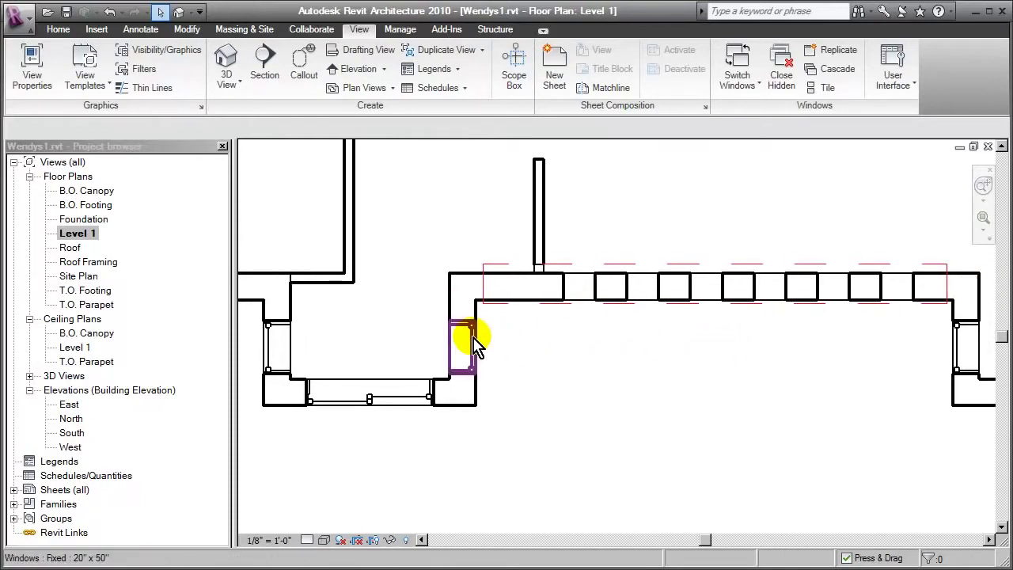
{"action": "scroll", "coordinate": [633, 339], "scroll_direction": "up", "scroll_amount": 1}
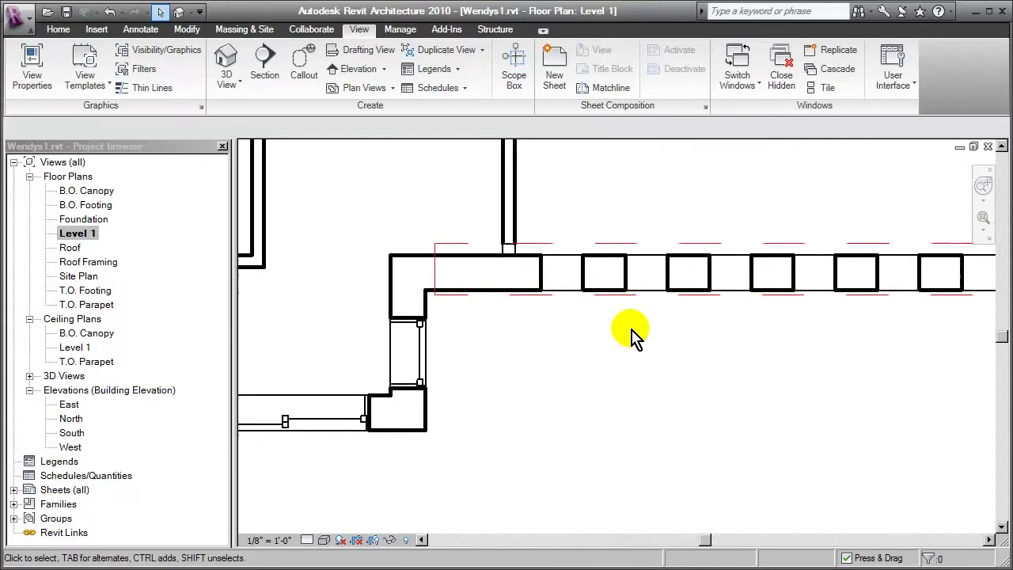
{"action": "mouse_move", "coordinate": [634, 335]}
{"action": "middle_mouse_down"}
{"action": "mouse_move", "coordinate": [689, 358]}
{"action": "mouse_move", "coordinate": [650, 356]}
{"action": "middle_mouse_up"}
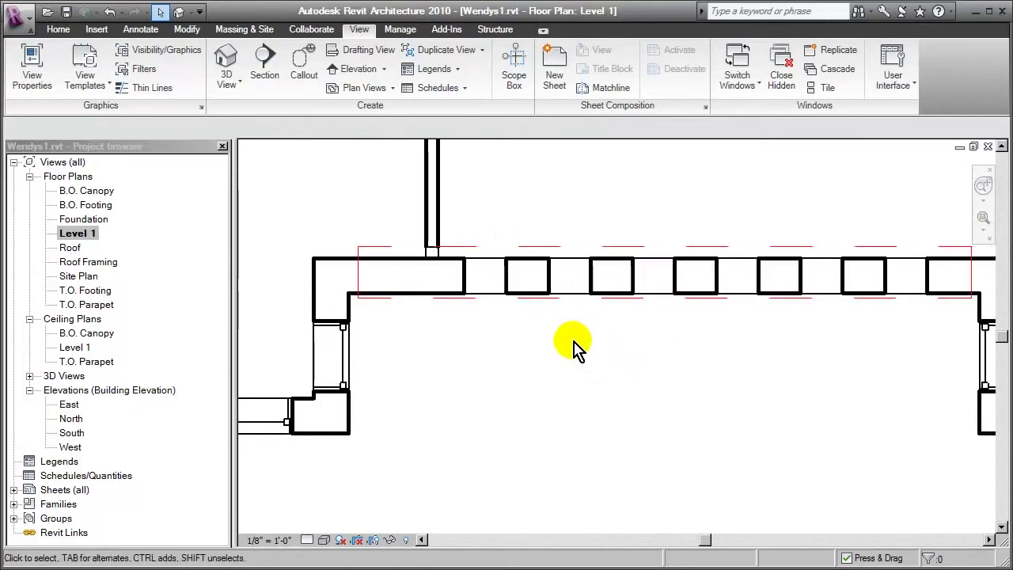
{"action": "left_click", "coordinate": [543, 234]}
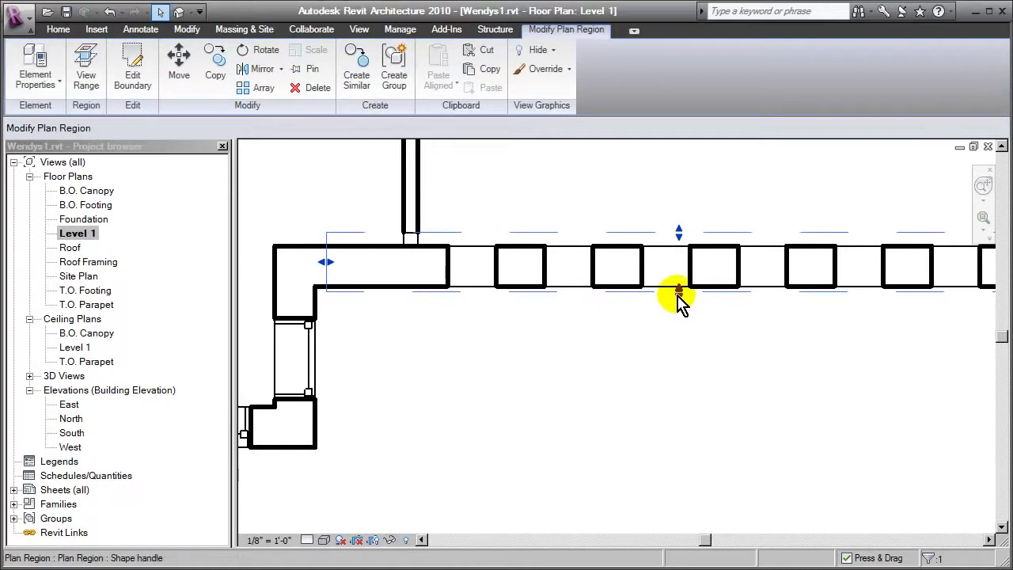
{"action": "left_click_drag", "start_coordinate": [679, 292], "coordinate": [679, 301]}
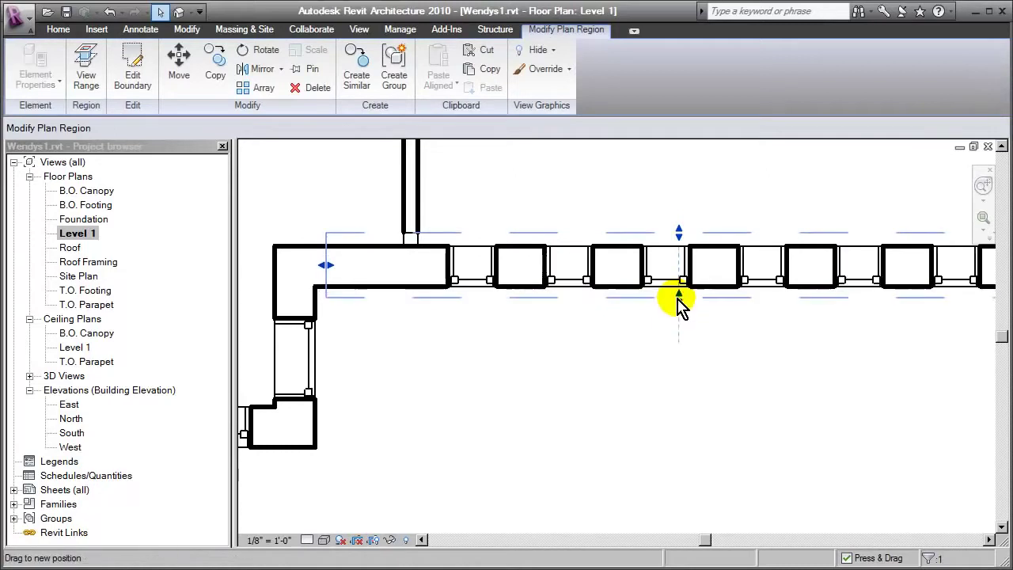
{"action": "left_click", "coordinate": [646, 352]}
{"action": "mouse_move", "coordinate": [724, 362]}
{"action": "middle_mouse_down"}
{"action": "mouse_move", "coordinate": [595, 364]}
{"action": "mouse_move", "coordinate": [635, 377]}
{"action": "middle_mouse_up"}
{"action": "scroll", "coordinate": [634, 378], "scroll_direction": "down", "scroll_amount": 3}
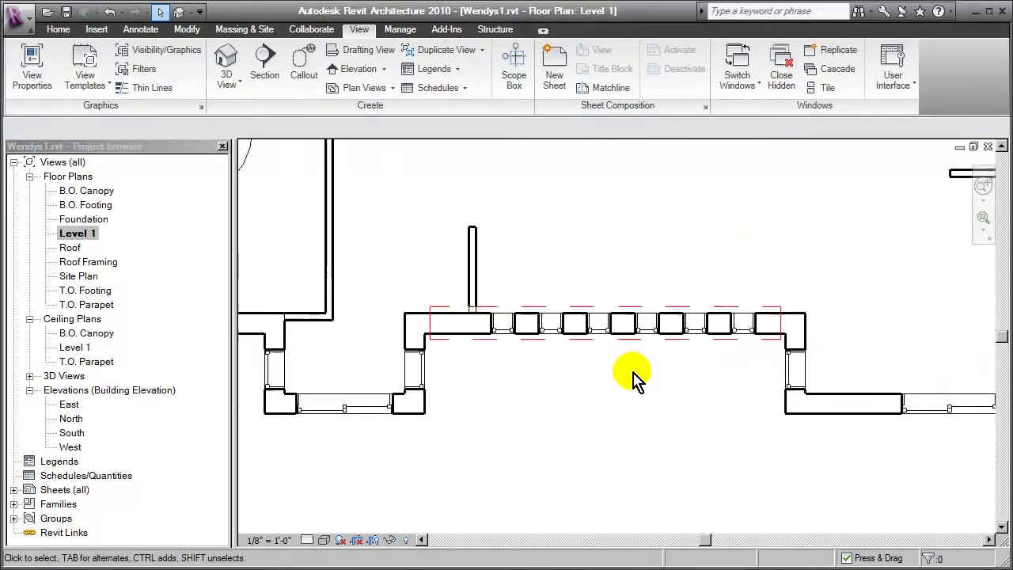
Pan to the exterior wall and select the elevated Single-Flush 42" x 84" door
{"action": "scroll", "coordinate": [633, 378], "scroll_direction": "down", "scroll_amount": 3}
{"action": "middle_click_drag", "start_coordinate": [452, 277], "coordinate": [751, 313]}
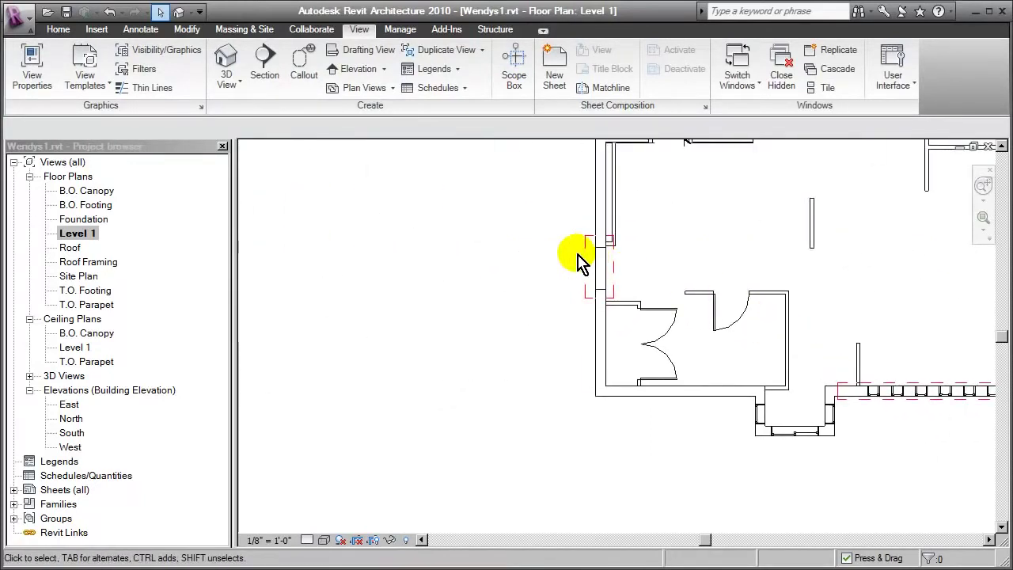
{"action": "scroll", "coordinate": [583, 260], "scroll_direction": "up", "scroll_amount": 2}
{"action": "scroll", "coordinate": [583, 260], "scroll_direction": "up", "scroll_amount": 2}
{"action": "scroll", "coordinate": [492, 268], "scroll_direction": "up", "scroll_amount": 1}
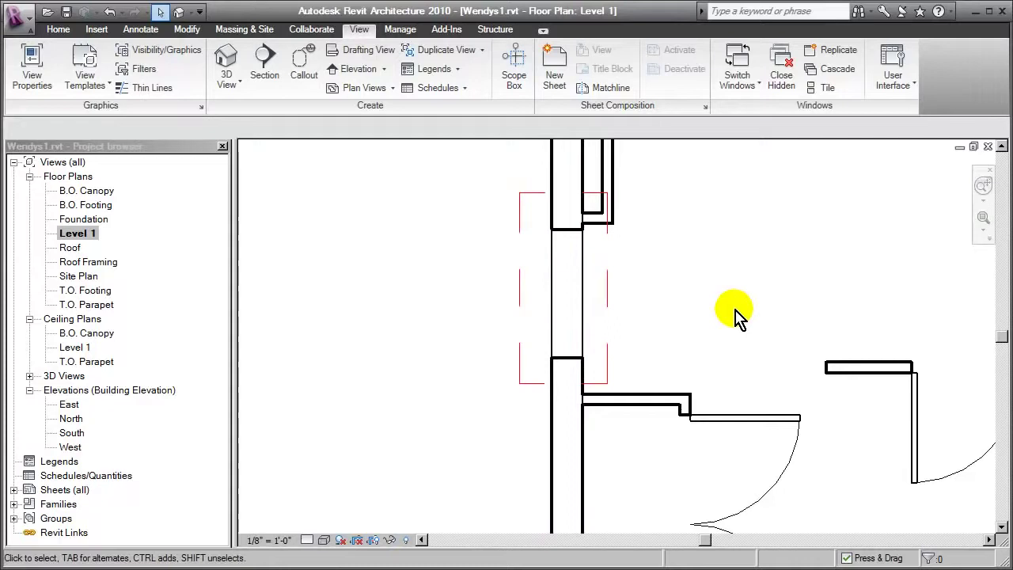
{"action": "left_click", "coordinate": [554, 283]}
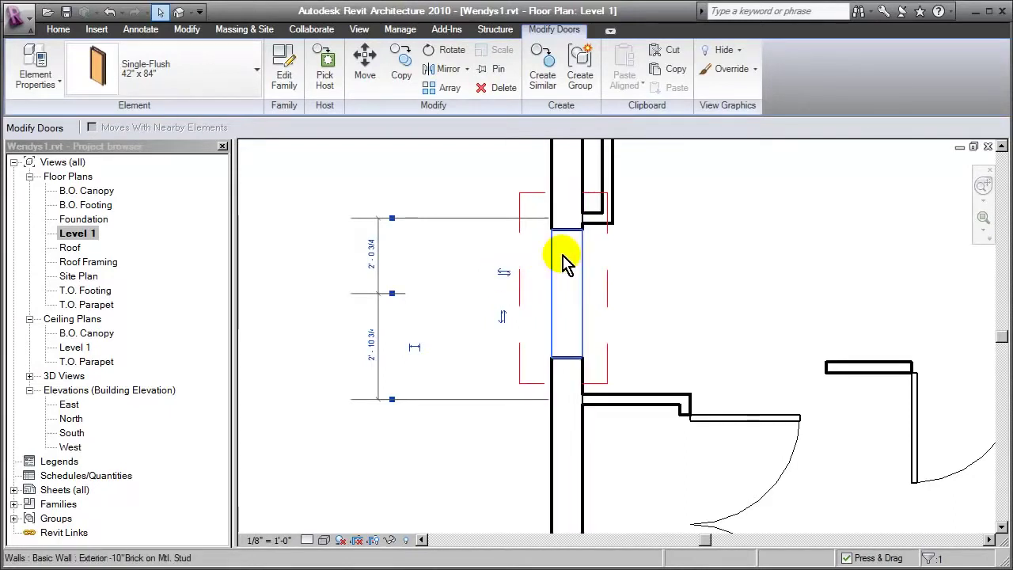
Stretch the door's plan region leftward until the full door swing arc displays
{"action": "left_click", "coordinate": [484, 238]}
{"action": "left_click", "coordinate": [520, 239]}
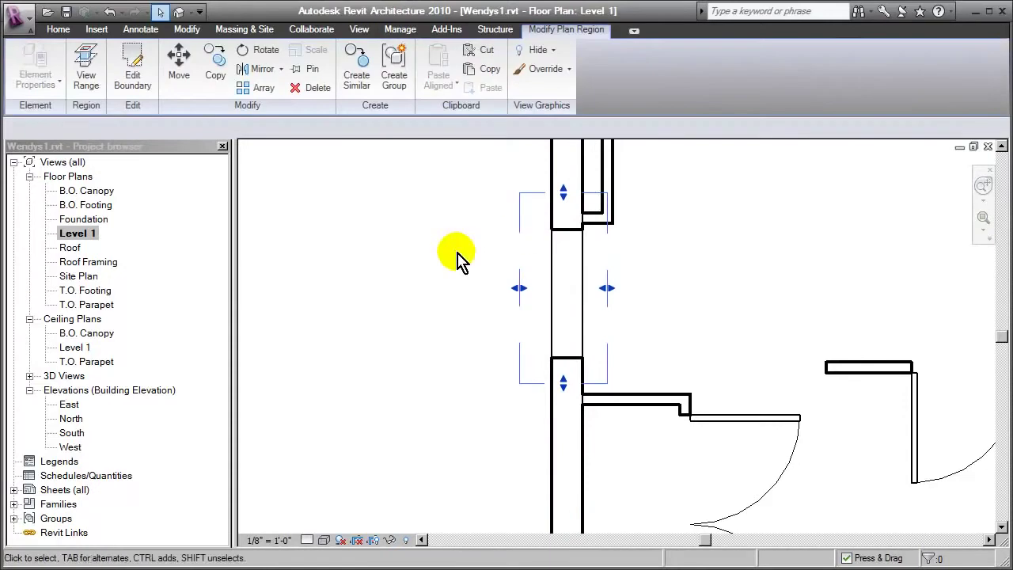
{"action": "left_click_drag", "start_coordinate": [514, 290], "coordinate": [489, 290]}
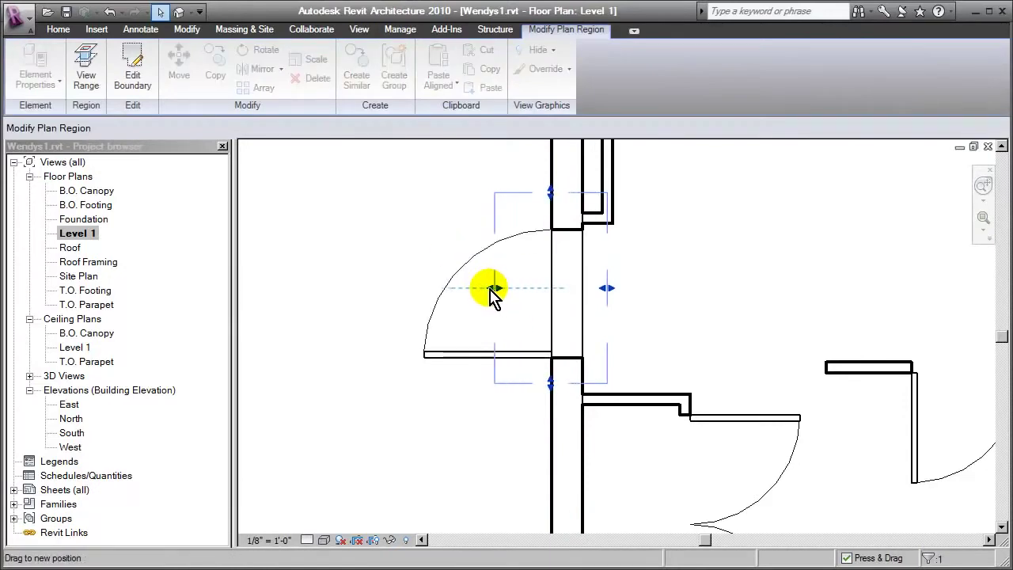
{"action": "left_click_drag", "start_coordinate": [488, 289], "coordinate": [490, 289]}
{"action": "left_click", "coordinate": [403, 226]}
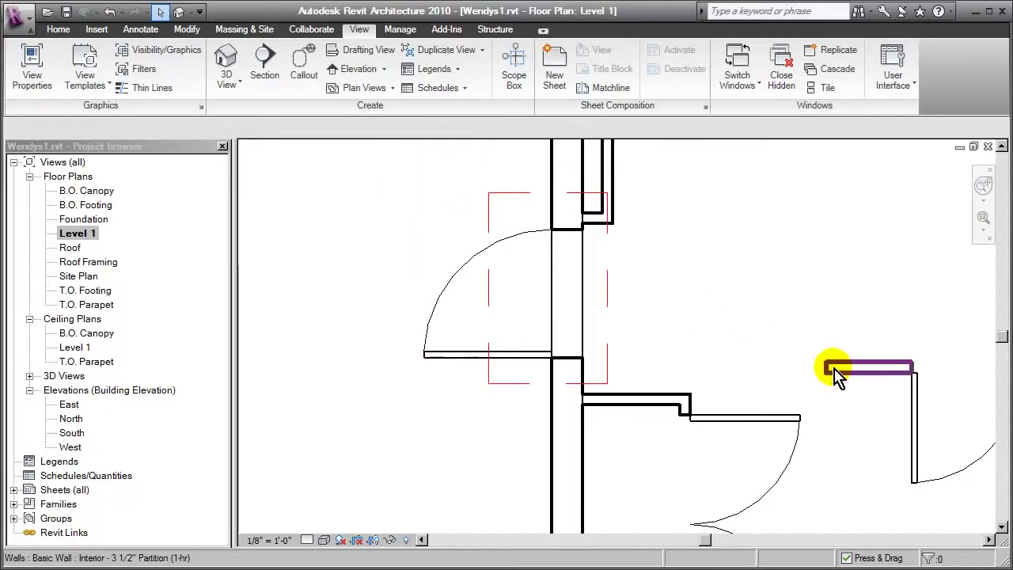
Pan back to the recessed bay and inspect the clerestory strip through to the corner window
{"action": "middle_click_drag", "start_coordinate": [836, 373], "coordinate": [515, 293]}
{"action": "scroll", "coordinate": [592, 323], "scroll_direction": "down", "scroll_amount": 2}
{"action": "middle_click_drag", "start_coordinate": [592, 323], "coordinate": [645, 312]}
{"action": "scroll", "coordinate": [554, 282], "scroll_direction": "up", "scroll_amount": 3}
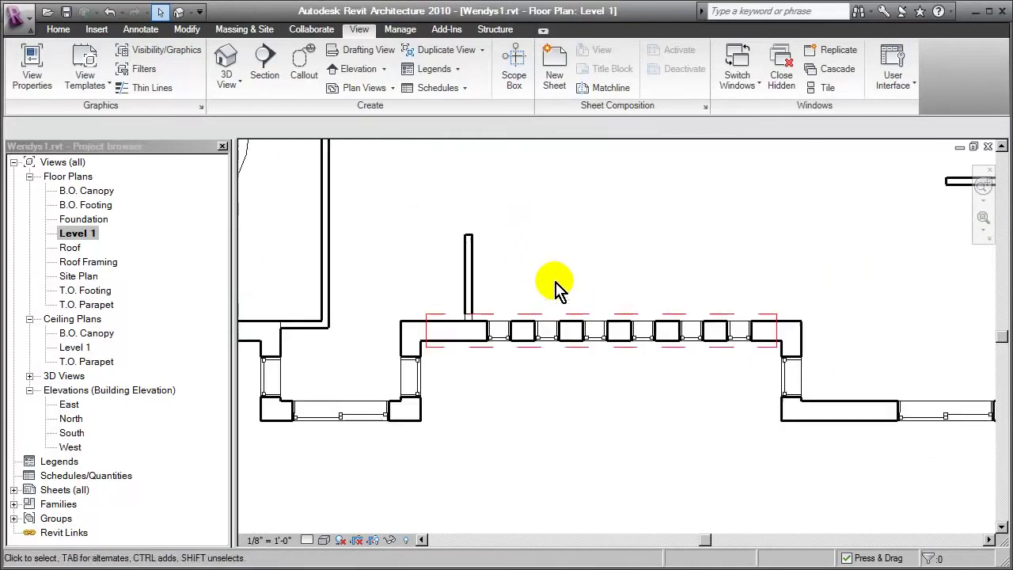
{"action": "scroll", "coordinate": [549, 283], "scroll_direction": "up", "scroll_amount": 1}
{"action": "scroll", "coordinate": [549, 282], "scroll_direction": "up", "scroll_amount": 2}
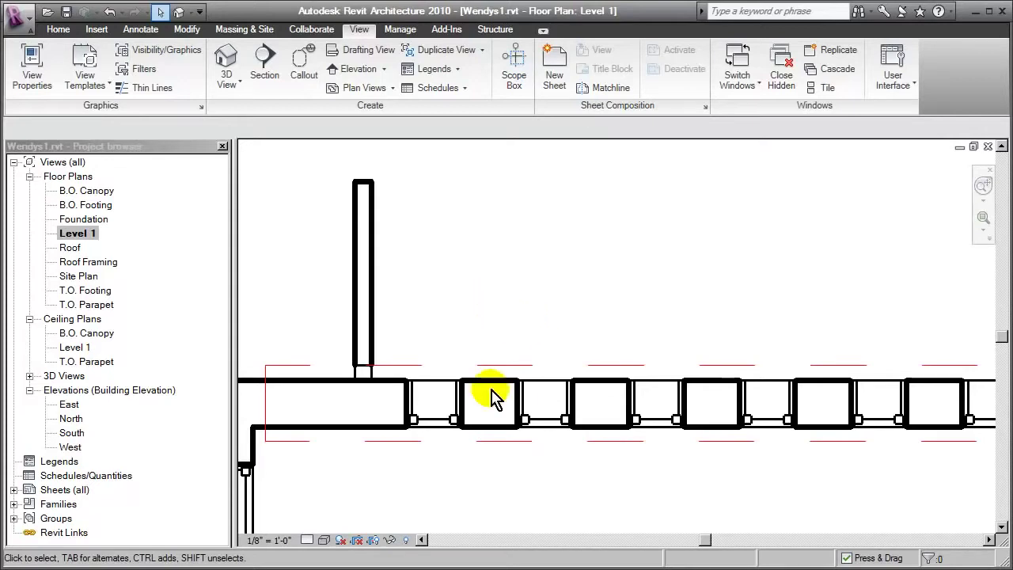
{"action": "middle_click_drag", "start_coordinate": [434, 485], "coordinate": [577, 339]}
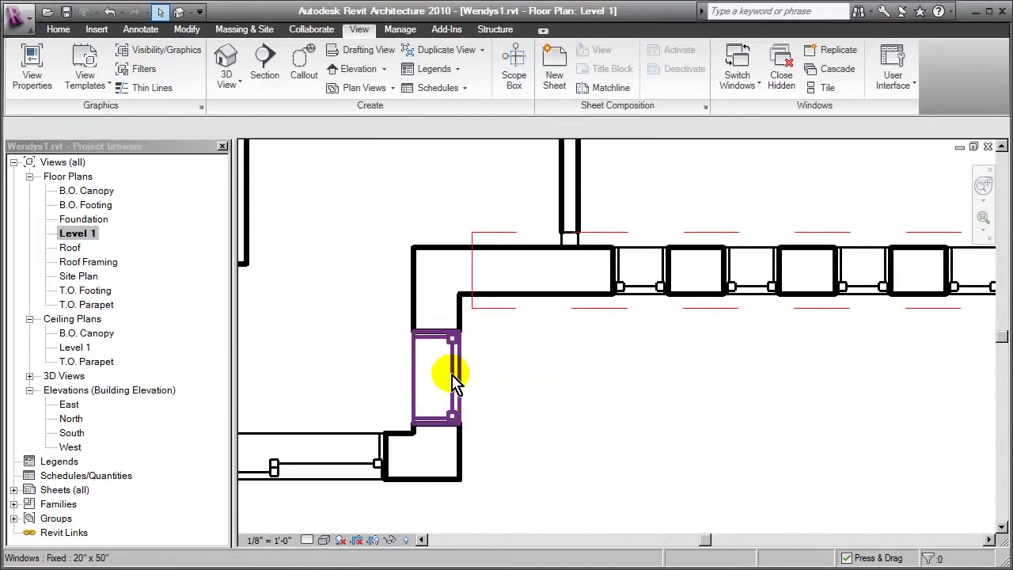
{"action": "middle_click_drag", "start_coordinate": [765, 364], "coordinate": [586, 371]}
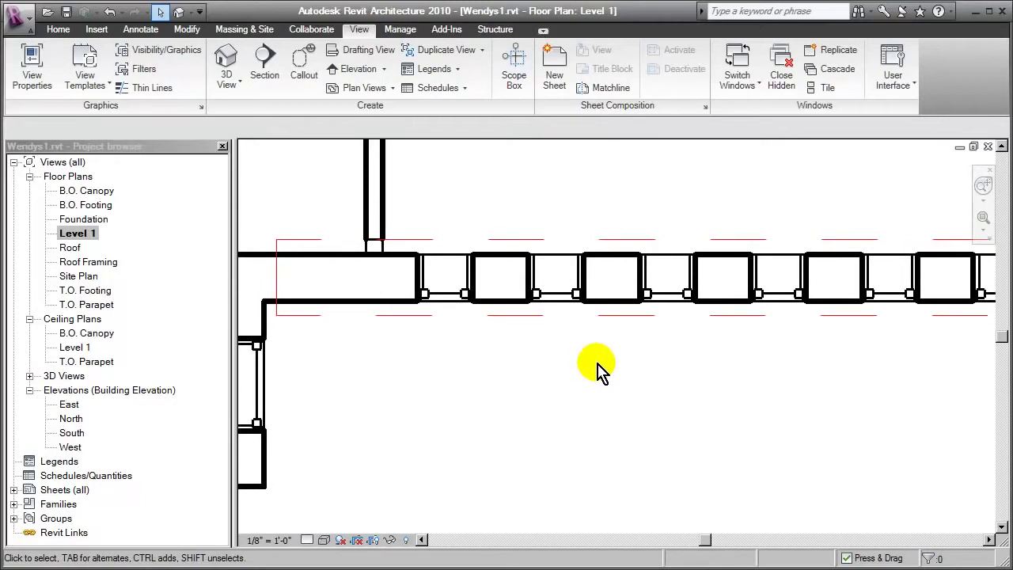
{"action": "left_click", "coordinate": [403, 237]}
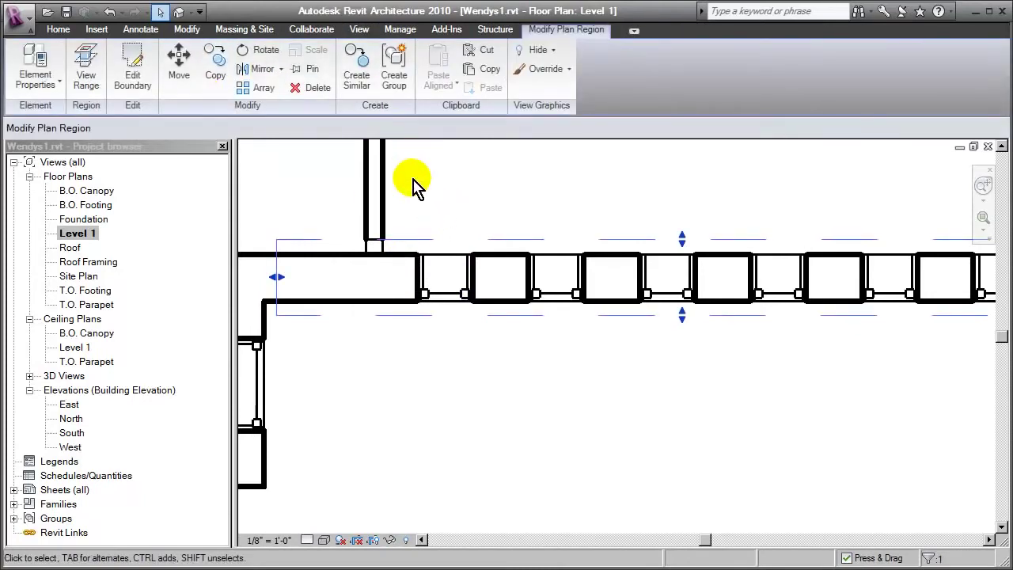
{"action": "left_click", "coordinate": [85, 73]}
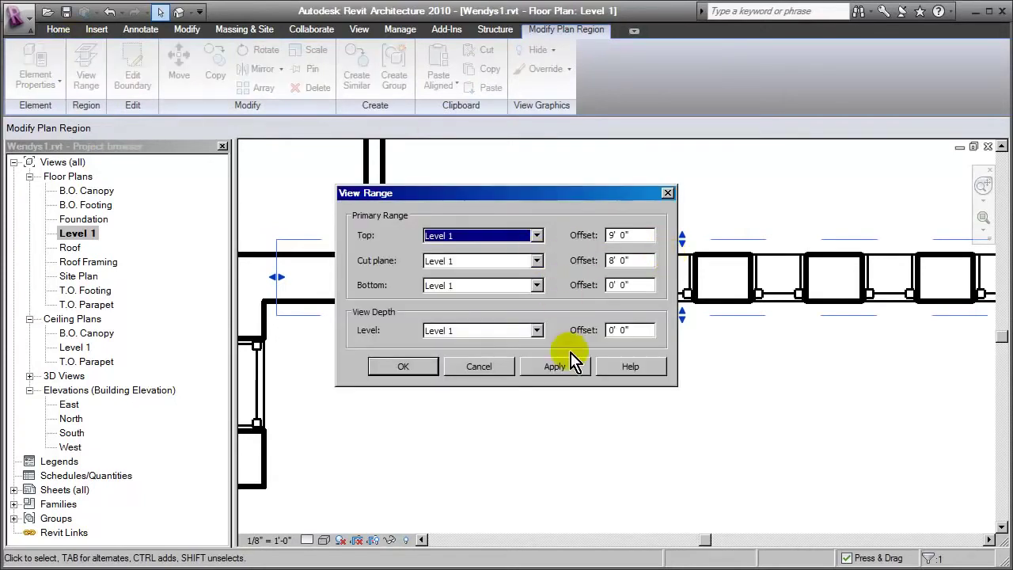
{"action": "left_click", "coordinate": [474, 367]}
{"action": "middle_click_drag", "start_coordinate": [565, 385], "coordinate": [586, 384]}
Raise the plan region's lower edge off the clerestory windows, then zoom out to the whole bay
{"action": "scroll", "coordinate": [509, 316], "scroll_direction": "up", "scroll_amount": 1}
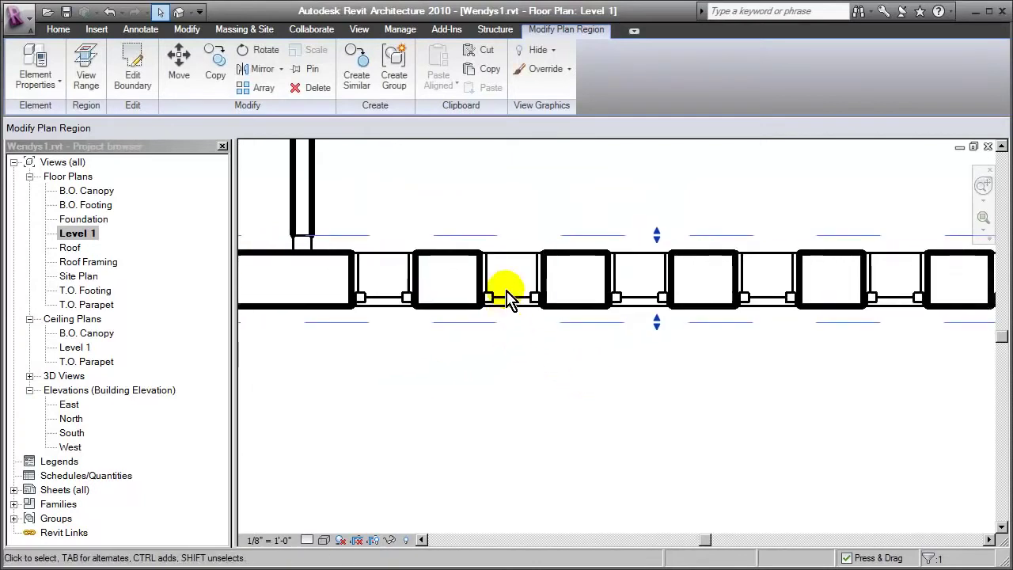
{"action": "scroll", "coordinate": [586, 300], "scroll_direction": "up", "scroll_amount": 1}
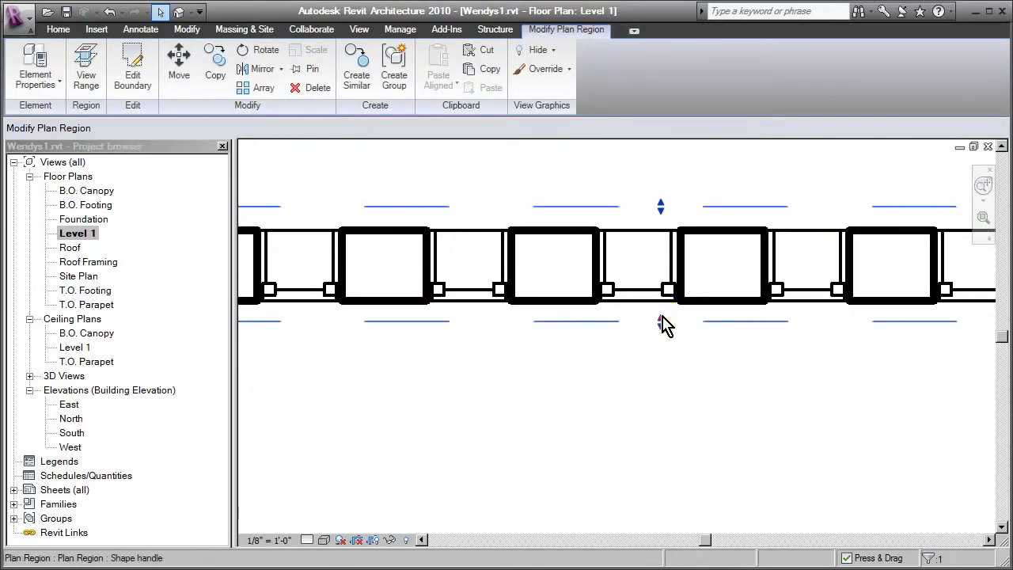
{"action": "left_click_drag", "start_coordinate": [659, 323], "coordinate": [664, 316]}
{"action": "left_click", "coordinate": [584, 372]}
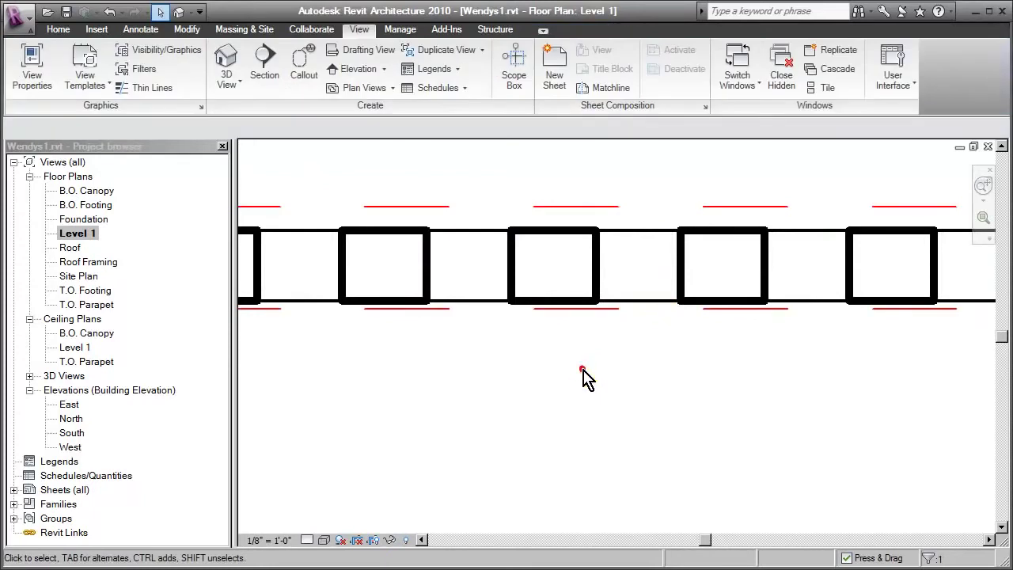
{"action": "middle_click_drag", "start_coordinate": [418, 352], "coordinate": [532, 383]}
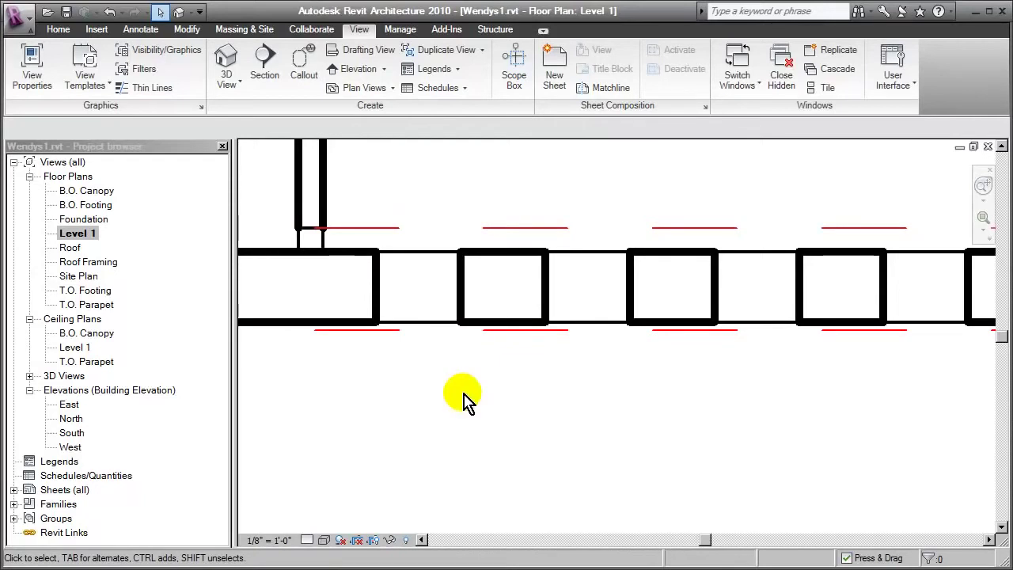
{"action": "scroll", "coordinate": [464, 400], "scroll_direction": "down", "scroll_amount": 2}
{"action": "scroll", "coordinate": [464, 400], "scroll_direction": "down", "scroll_amount": 2}
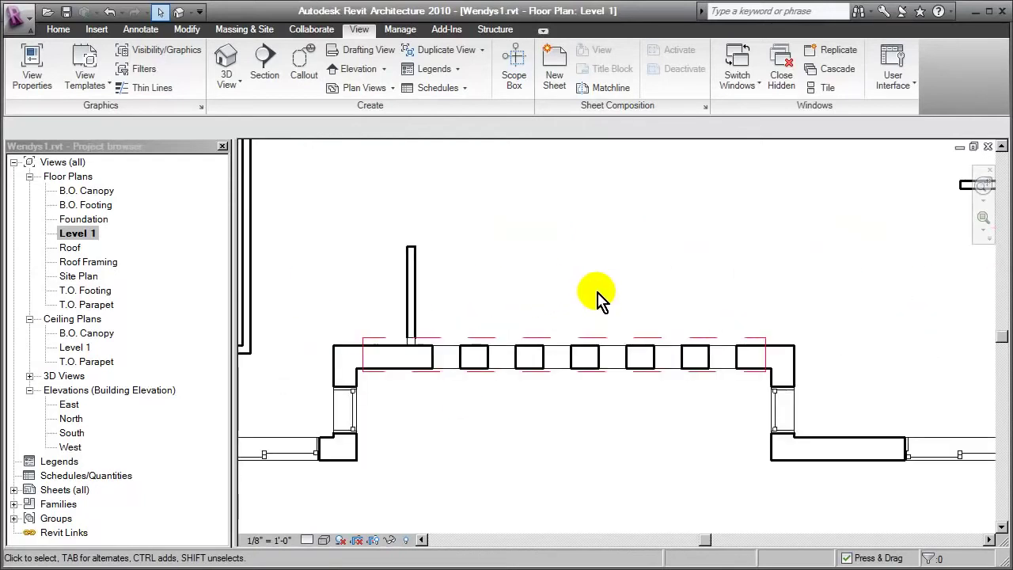